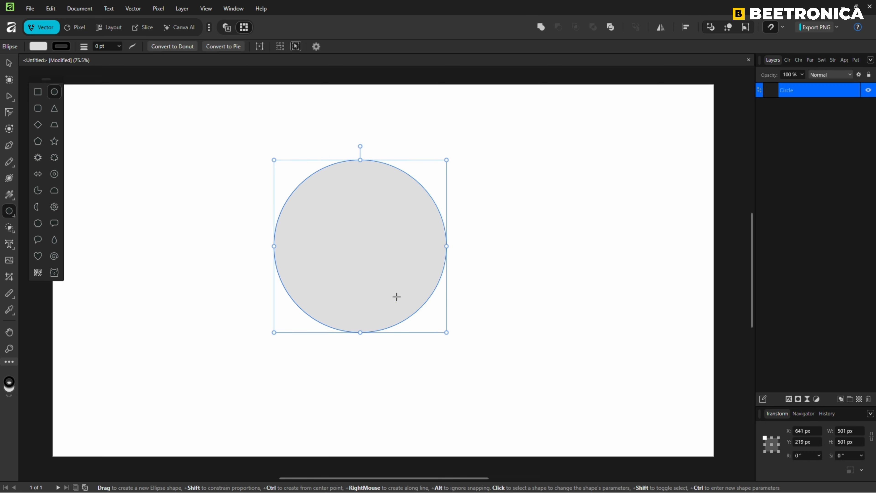
Step: Fill the circle with blue 0083FF and lower the fill opacity to 64%
click(43, 47)
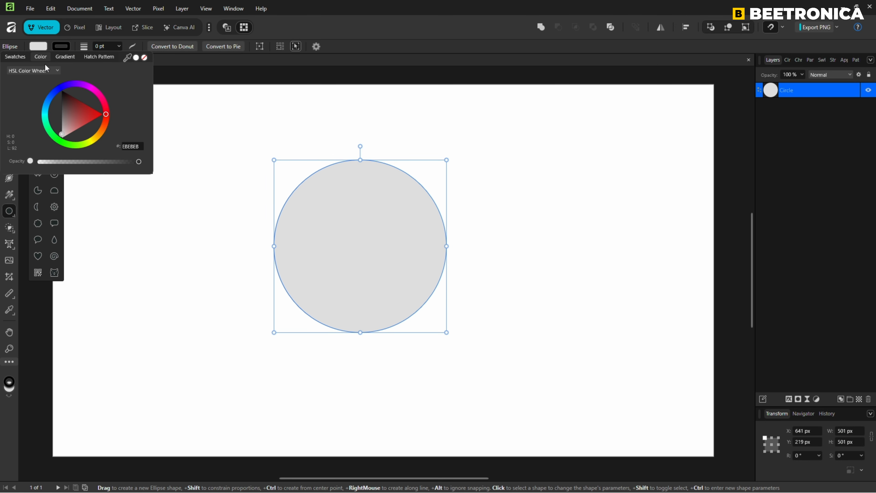
click(48, 99)
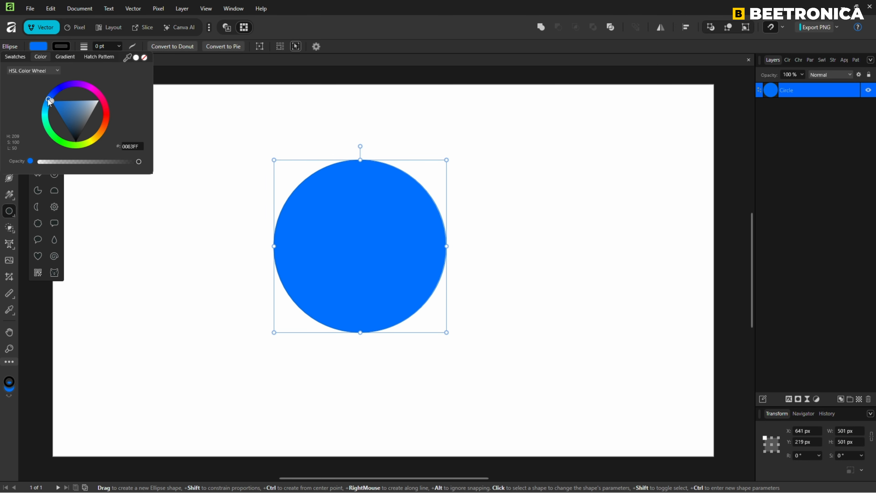
click(98, 161)
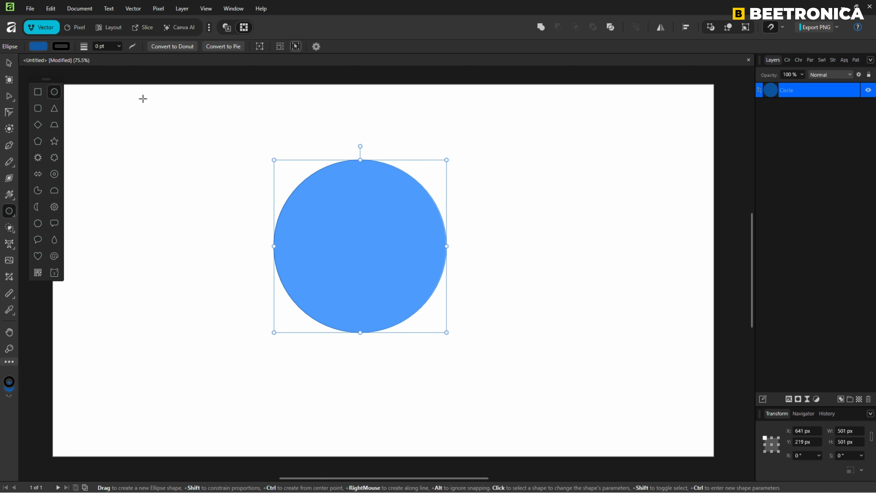
Step: Duplicate the circle horizontally to about X 1008 px so the two overlap, and intersect both into a petal shape
click(10, 64)
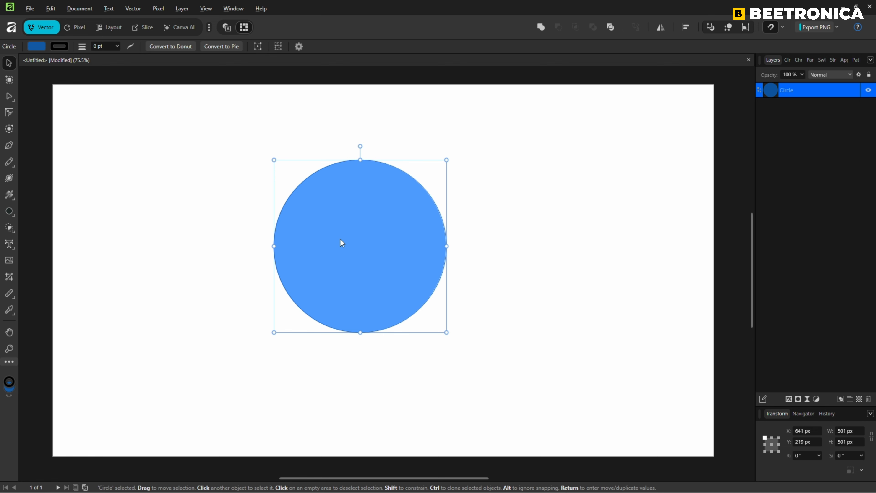
drag(340, 240, 467, 251)
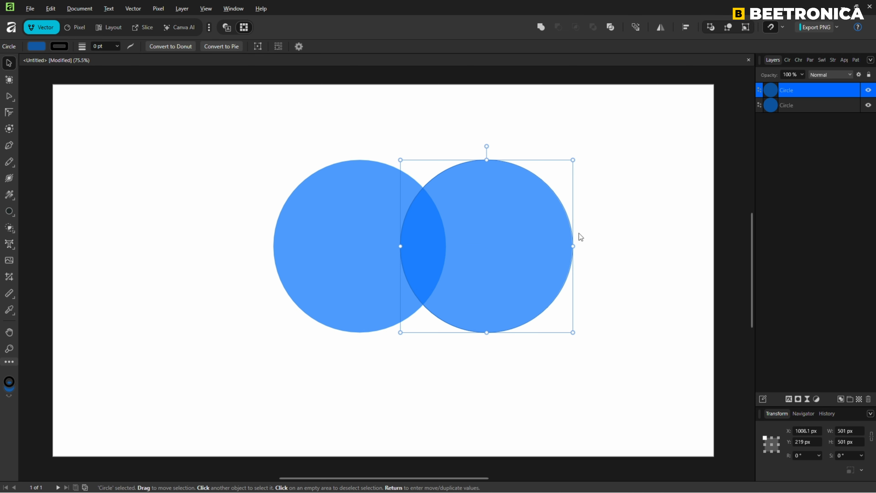
key(ctrl+a)
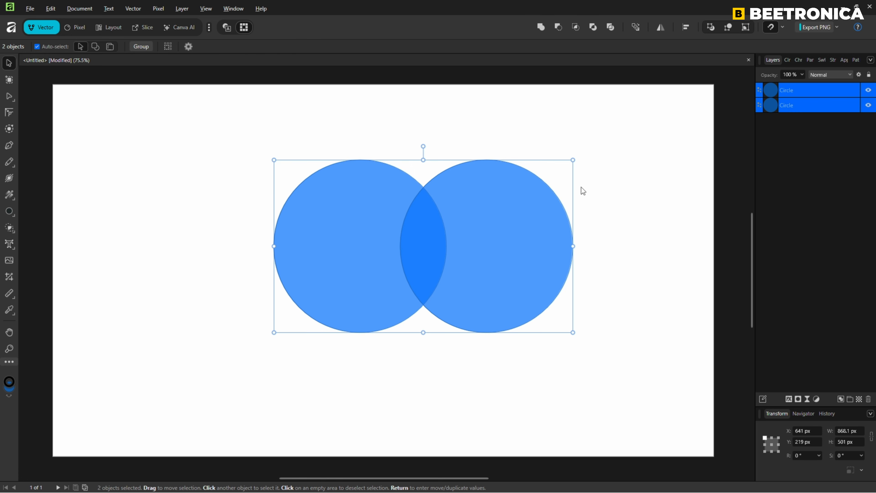
click(578, 30)
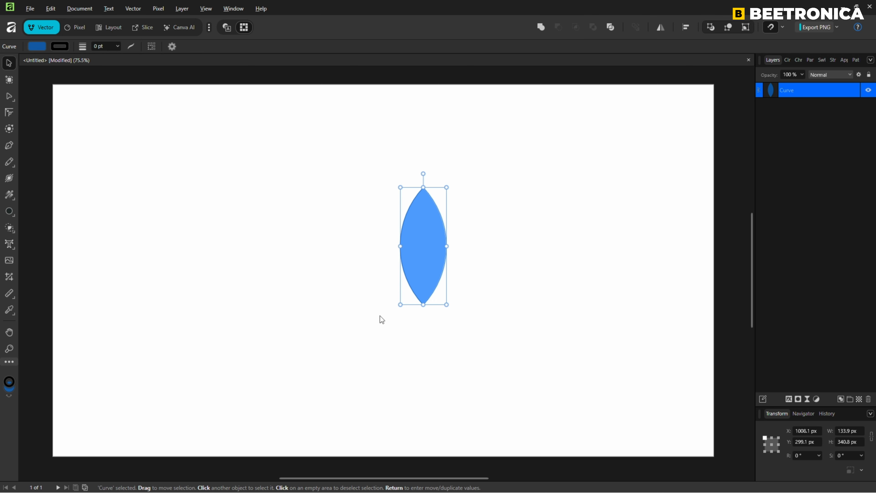
Step: Apply a linear gradient to the petal, make its start stop pink with hue 334, copy that hex code and set 20% opacity
click(38, 48)
click(65, 57)
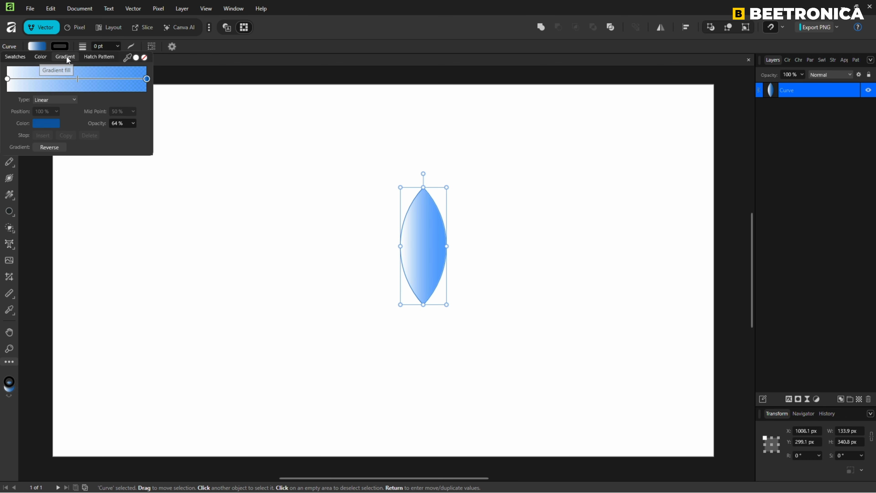
click(7, 78)
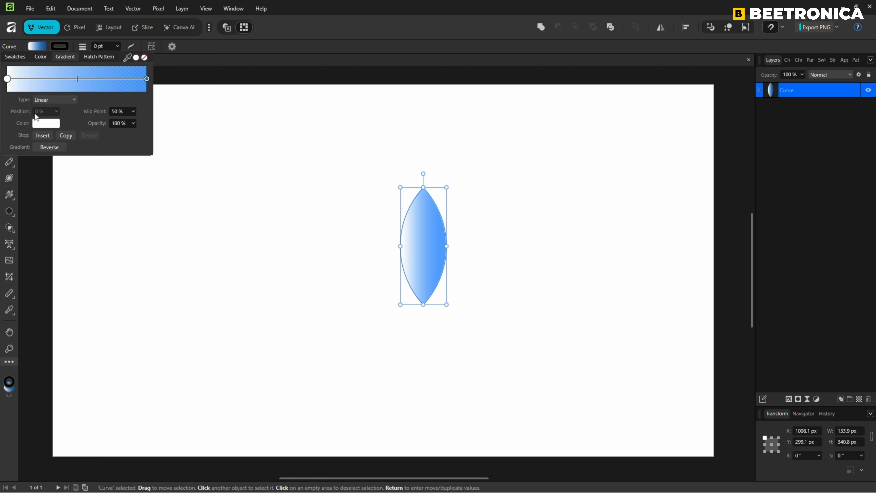
click(41, 123)
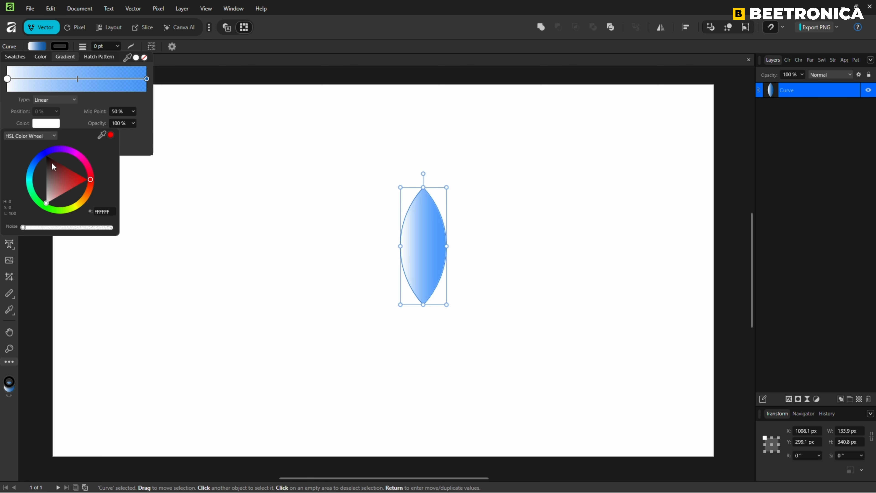
drag(85, 163, 88, 166)
click(104, 213)
right_click(106, 214)
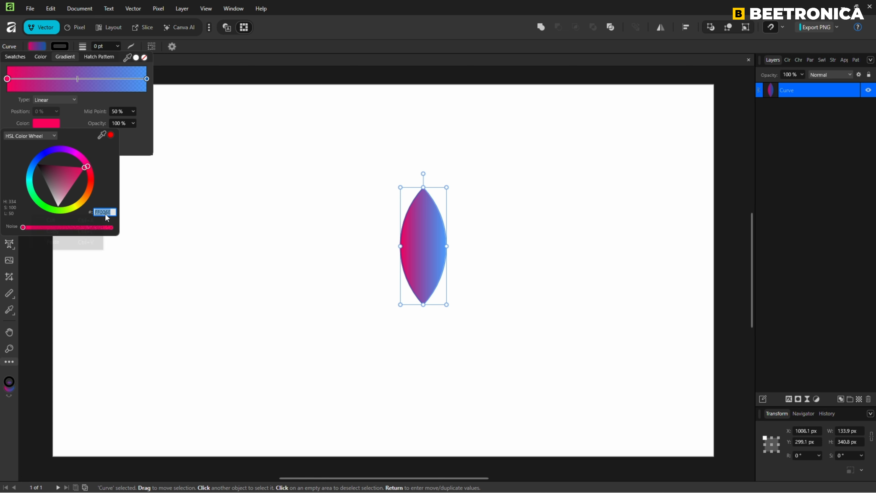
click(55, 232)
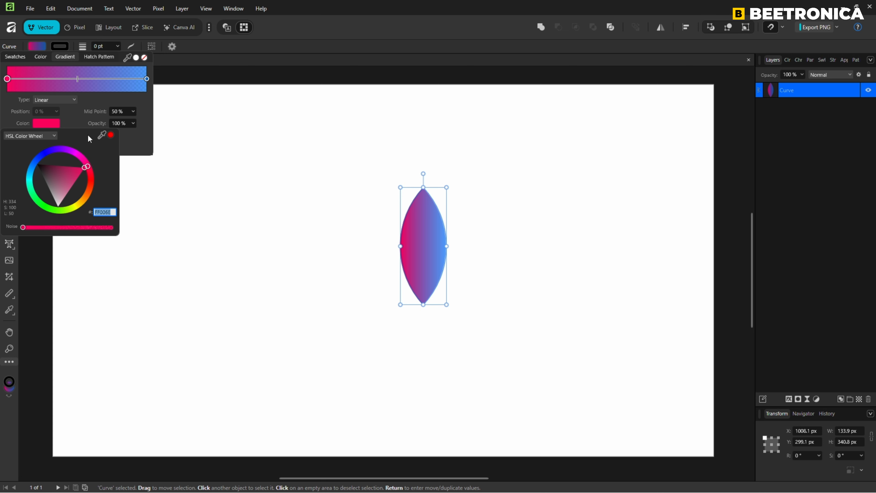
text(20)
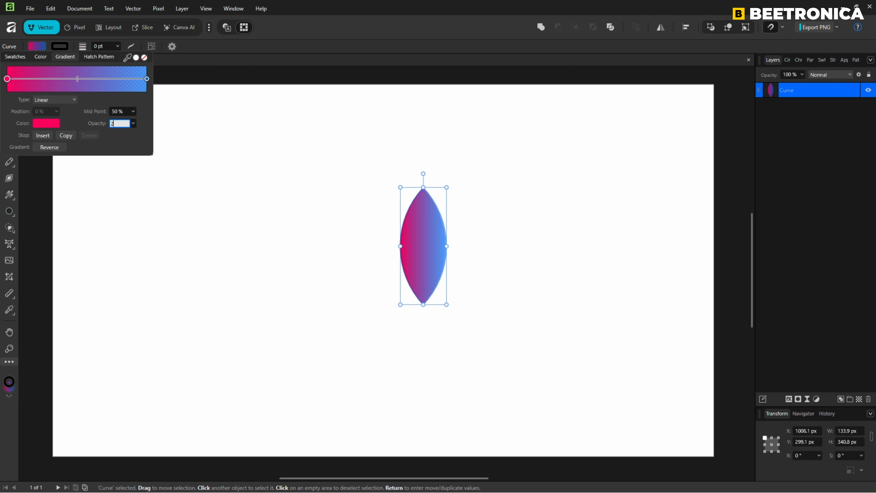
key(Return)
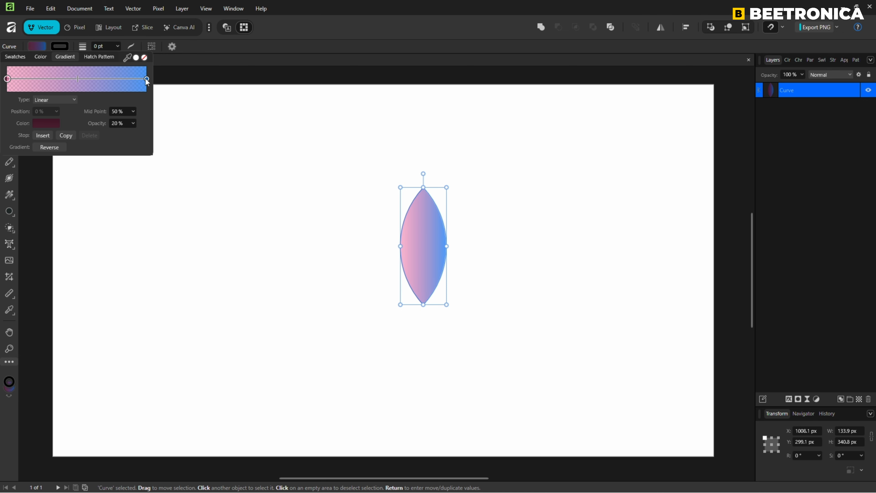
Step: Paste the copied pink hex code into the gradient's end stop and set that stop's opacity to 70%
click(147, 78)
click(46, 122)
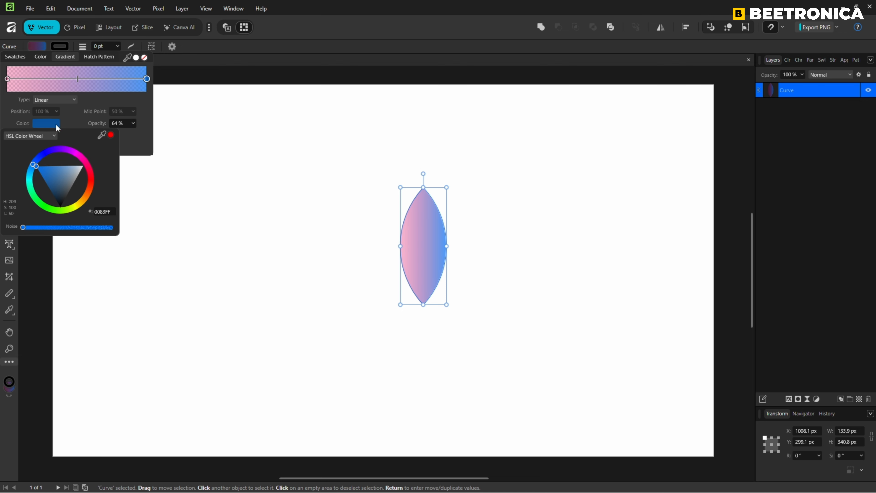
right_click(104, 212)
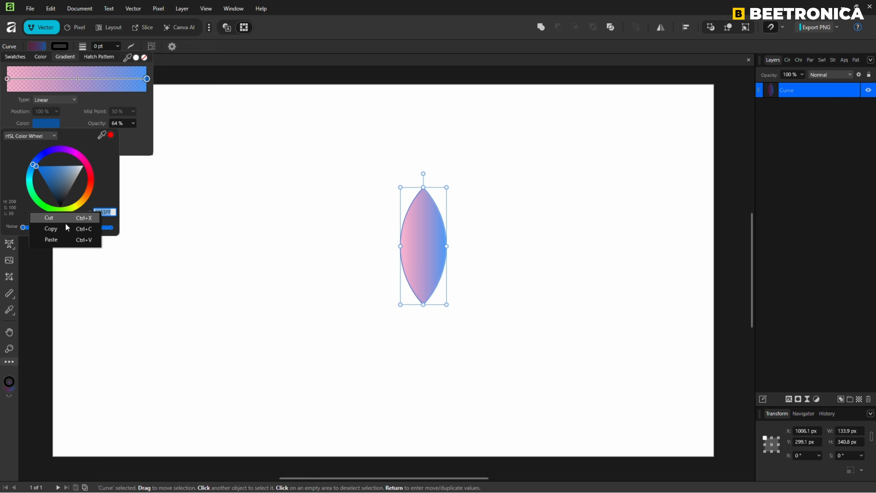
click(60, 241)
key(Return)
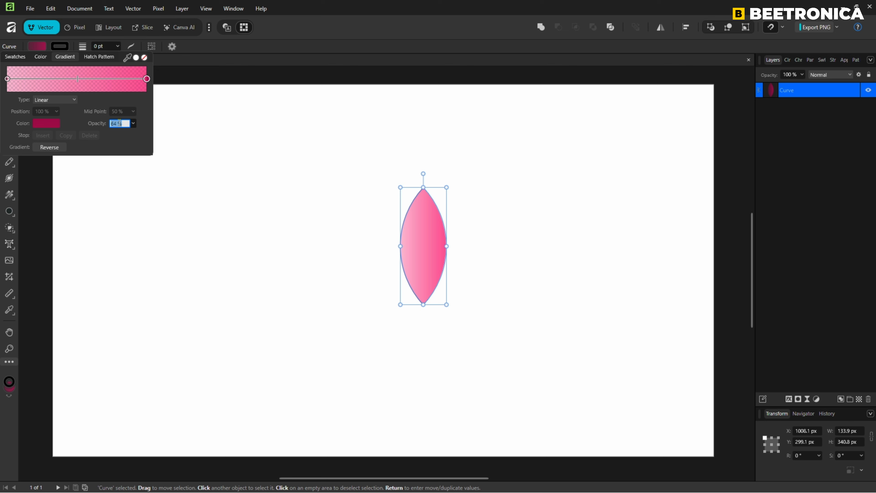
text(70)
key(Return)
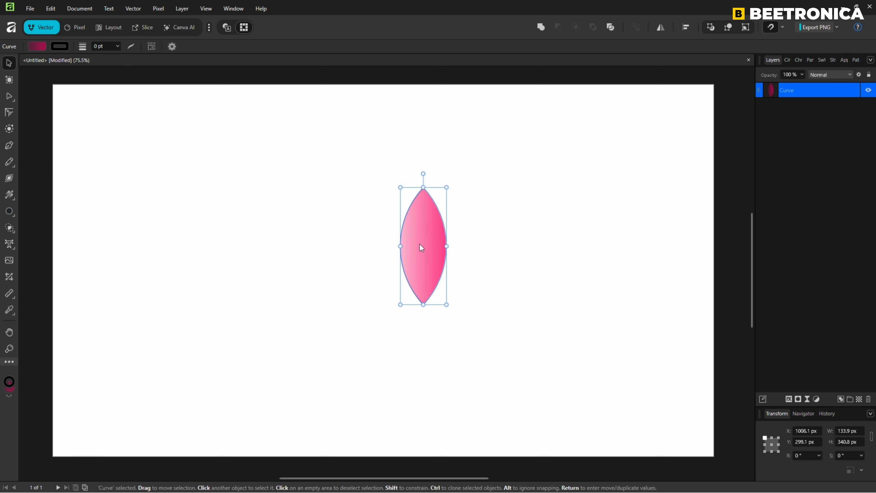
Step: Reorient the petal's gradient vertically, with the pale start at the top tip and the darker end at the bottom tip
click(9, 196)
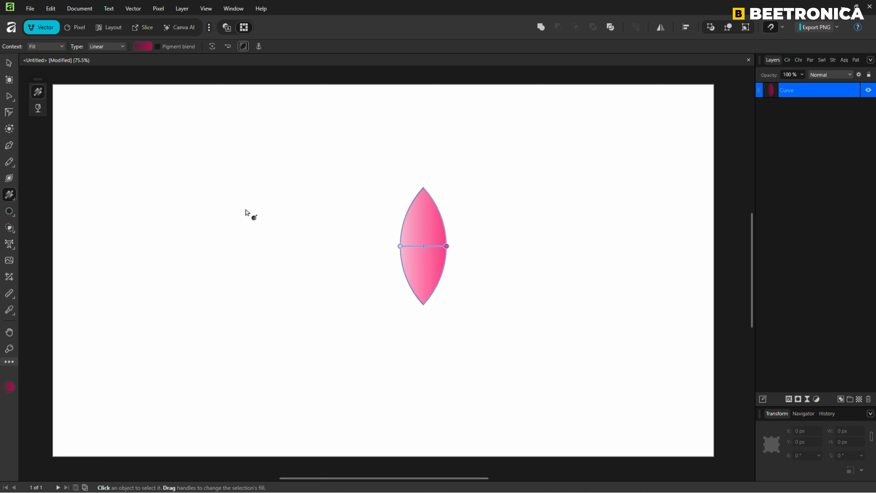
drag(400, 246, 423, 187)
drag(446, 246, 423, 305)
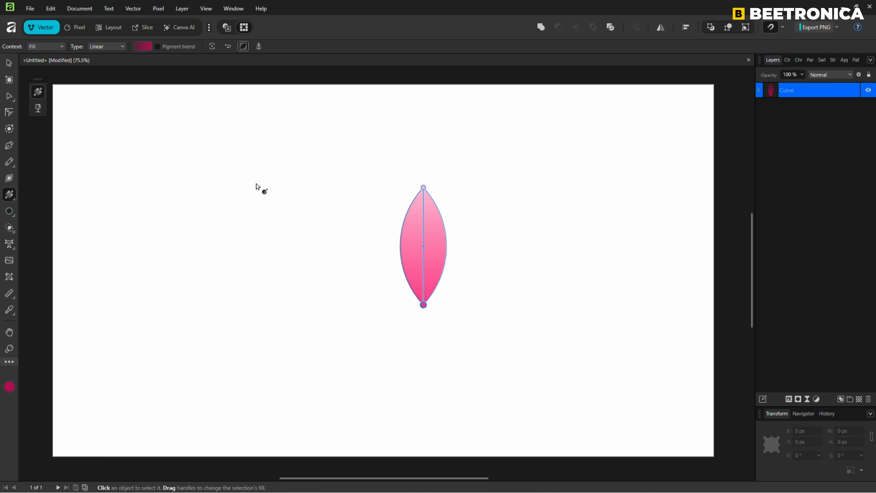
Step: Enable the petal's transform origin and place it just below the bottom tip, at about Y 674 px
click(9, 63)
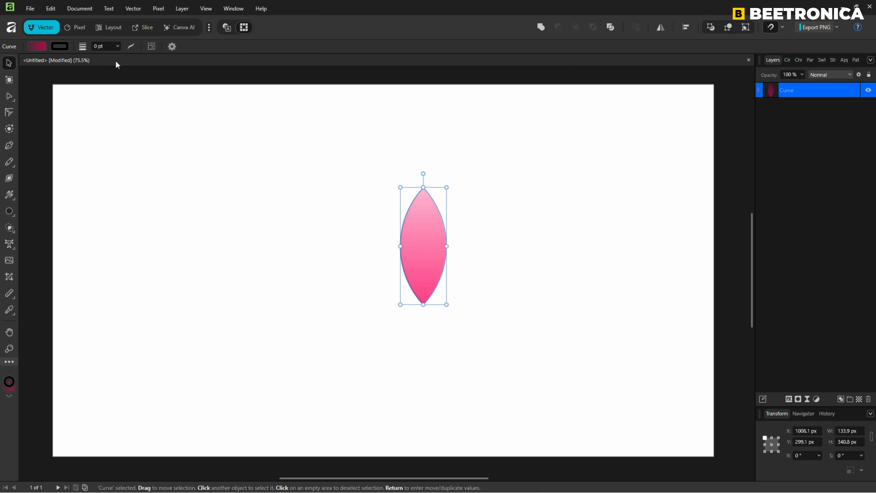
click(171, 49)
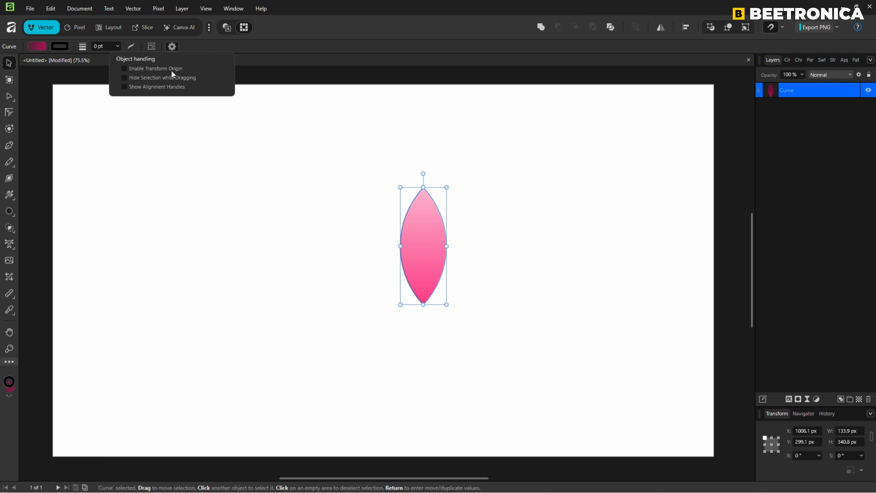
click(125, 69)
click(425, 244)
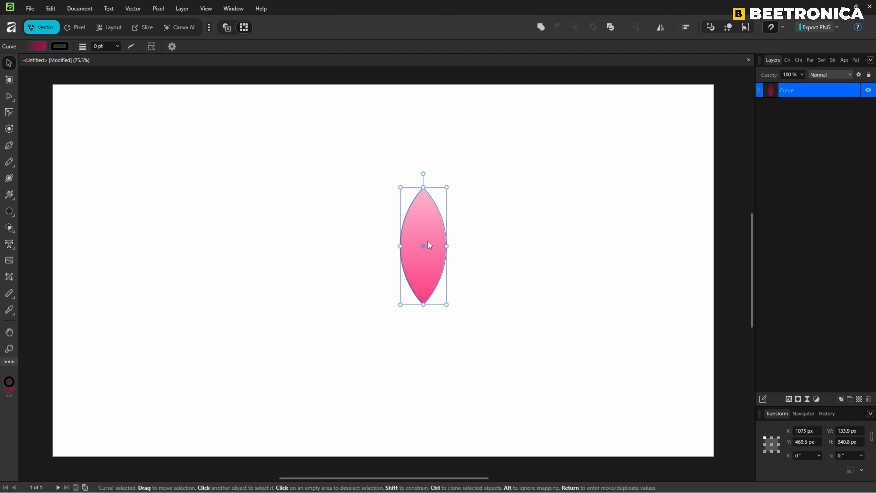
drag(422, 246, 421, 316)
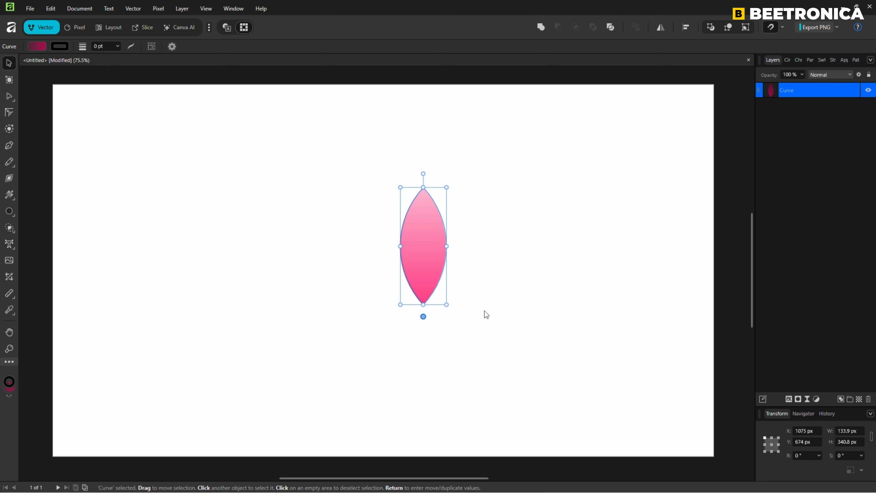
Step: Duplicate the petal and rotate the copy to -15° around the transform origin
key(ctrl+j)
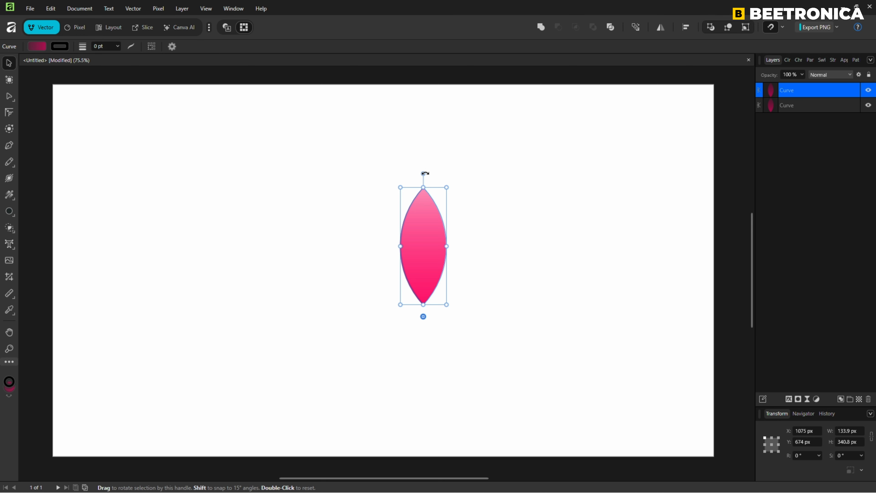
drag(425, 173, 451, 180)
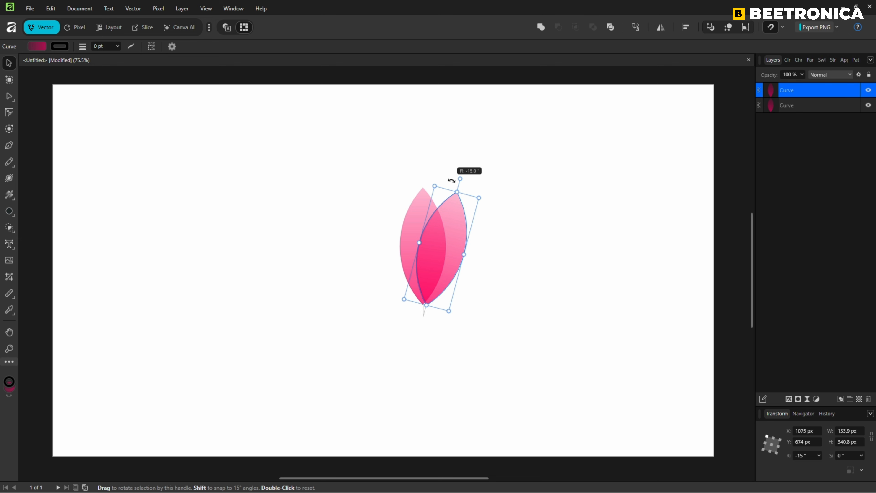
drag(452, 181, 452, 180)
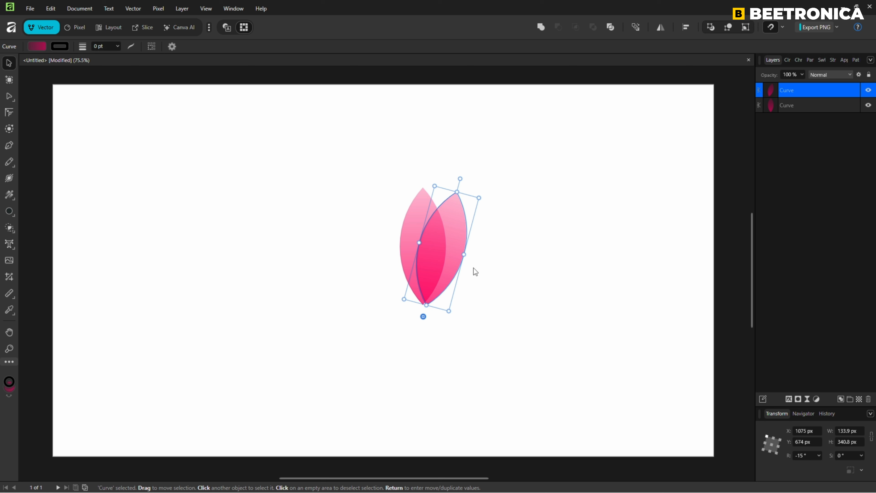
Step: Repeat the rotated duplication in 15° increments until 24 petals form a complete flower
key(ctrl+j)
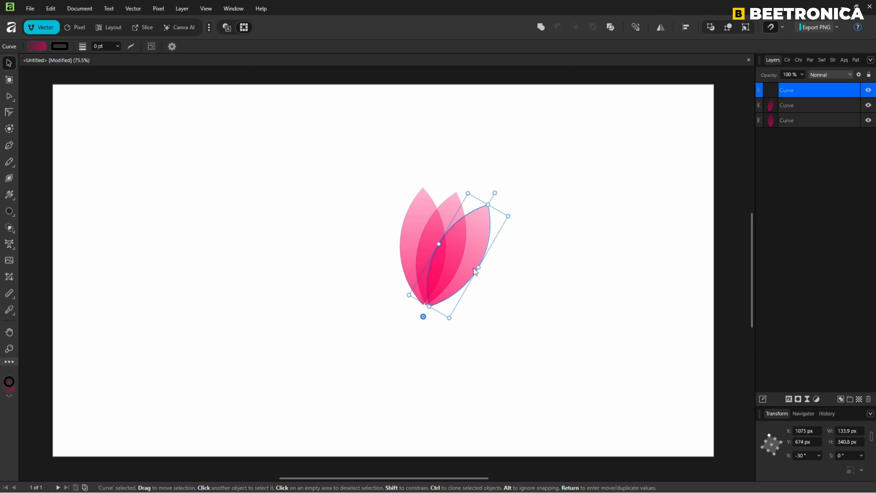
key(ctrl+j)
key(ctrl+j)
key(ctrl+j)
key(ctrl+j)
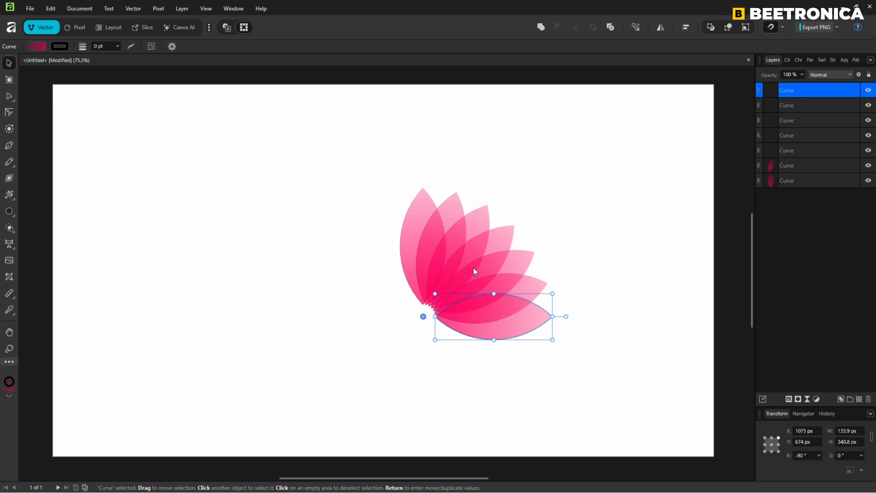
key(ctrl+j)
key(ctrl+j)
key(ctrl+j)
key(ctrl+j)
key(ctrl+j)
key(ctrl+j)
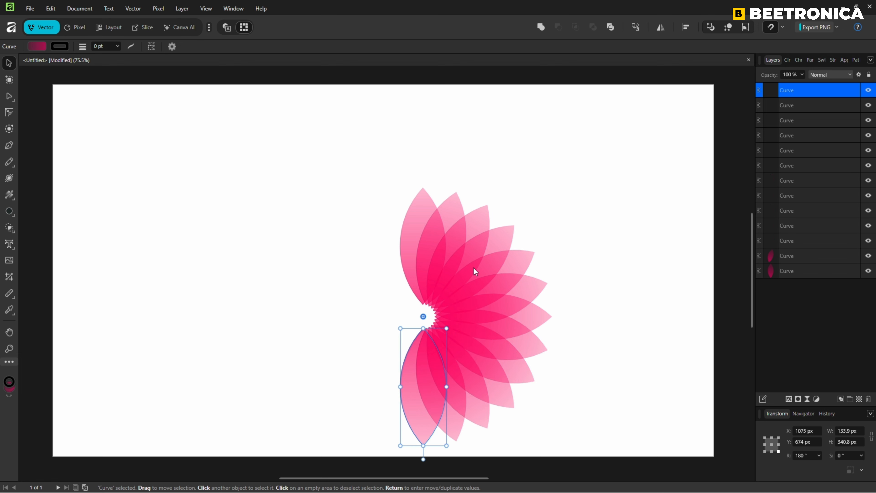
key(ctrl+j)
key(ctrl+j)
key(ctrl+j)
key(ctrl+j)
key(ctrl+j)
key(ctrl+j)
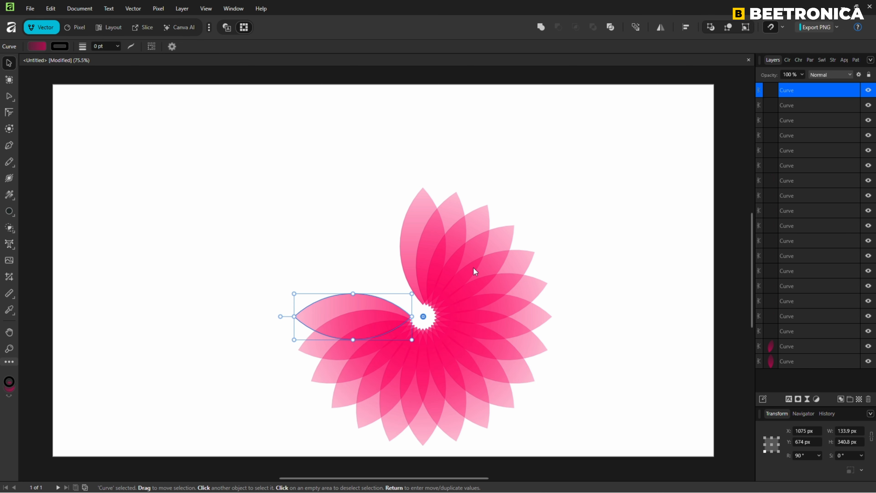
key(ctrl+j)
key(ctrl+j)
key(ctrl+j)
key(ctrl+j)
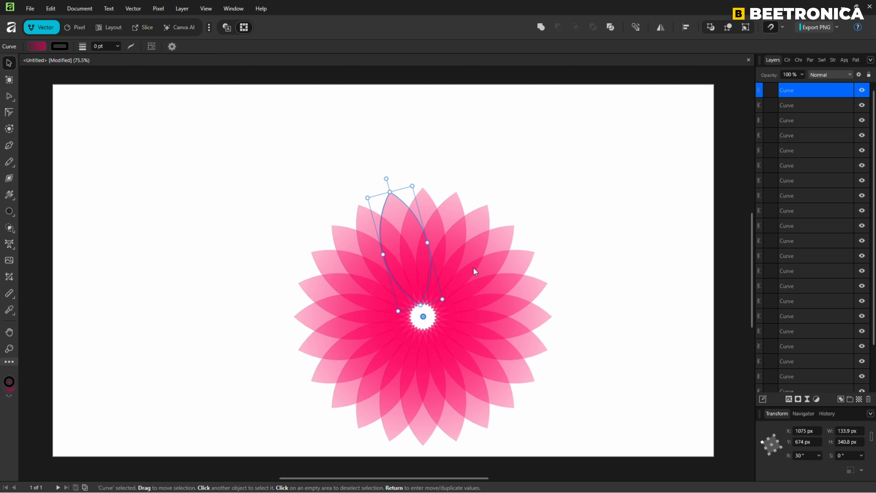
Step: Group all the petals and move the group to the page centre at X 960 px, Y 540 px
key(ctrl+a)
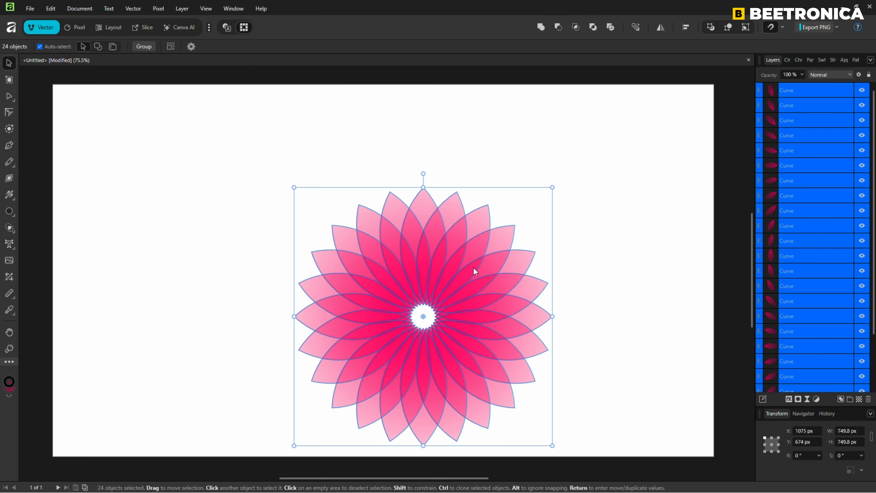
click(143, 48)
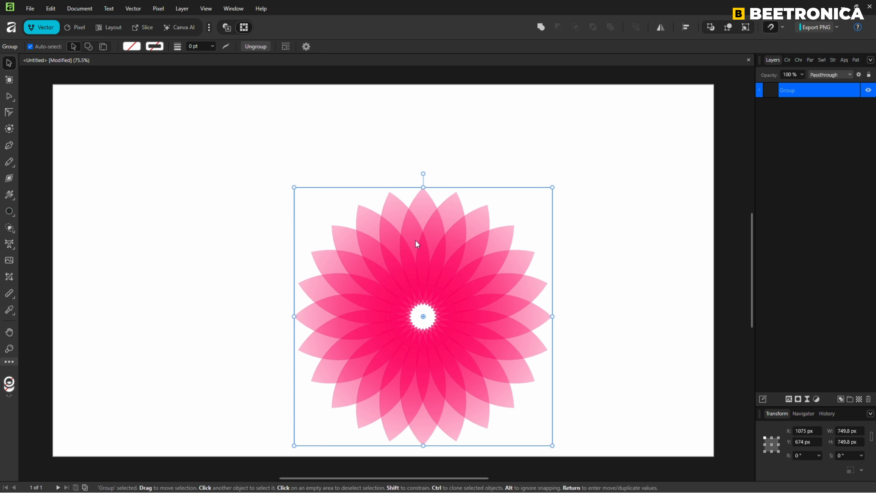
drag(422, 285, 383, 238)
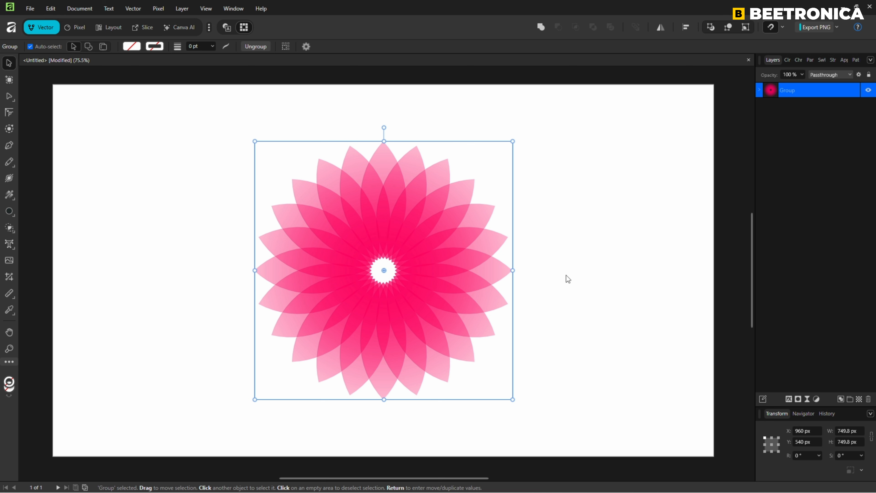
Step: Draw a circle about 106 px in diameter beside the flower and fill it with solid orange-yellow
click(568, 278)
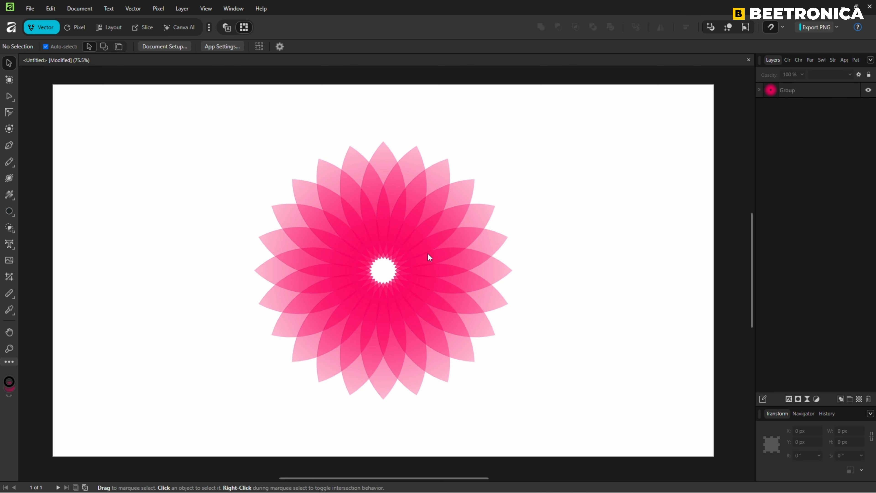
click(9, 211)
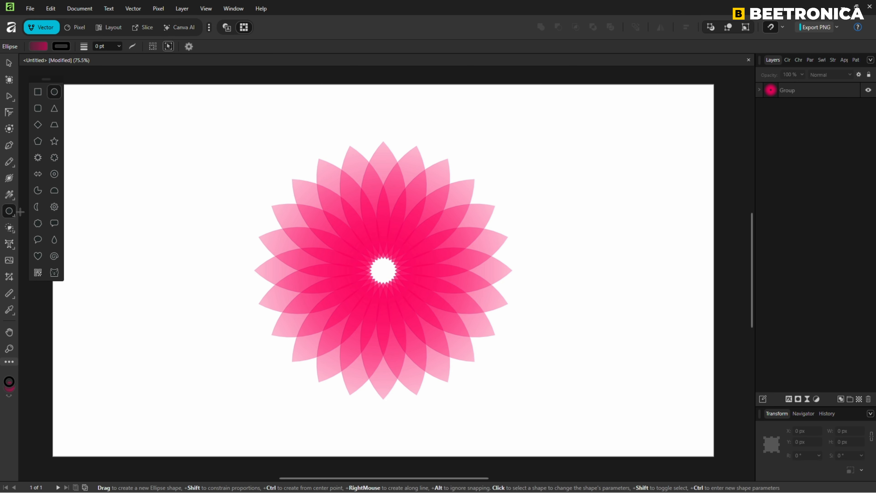
drag(140, 252, 174, 294)
click(38, 45)
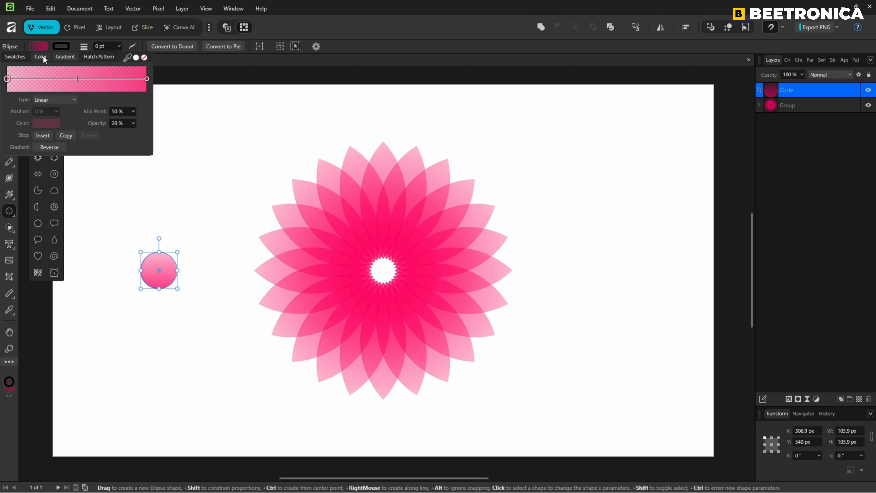
click(43, 56)
drag(93, 142, 157, 164)
drag(96, 137, 98, 138)
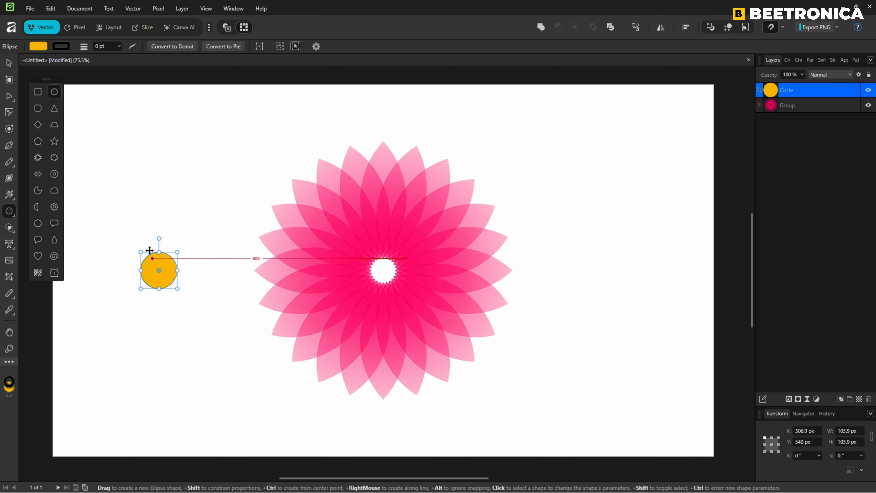
Step: Move the orange-yellow circle to the flower's centre at X 960 px, Y 540 px and send it to the back
click(10, 63)
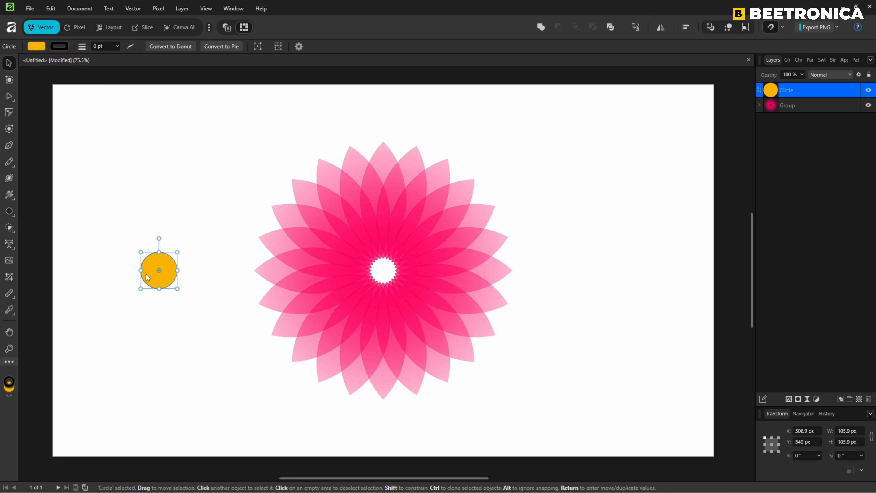
drag(160, 277, 372, 278)
right_click(375, 277)
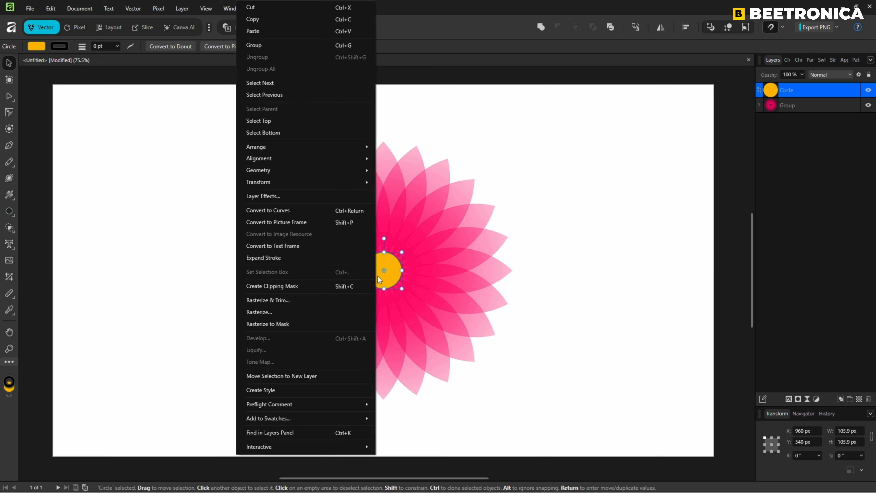
mouse_move(342, 152)
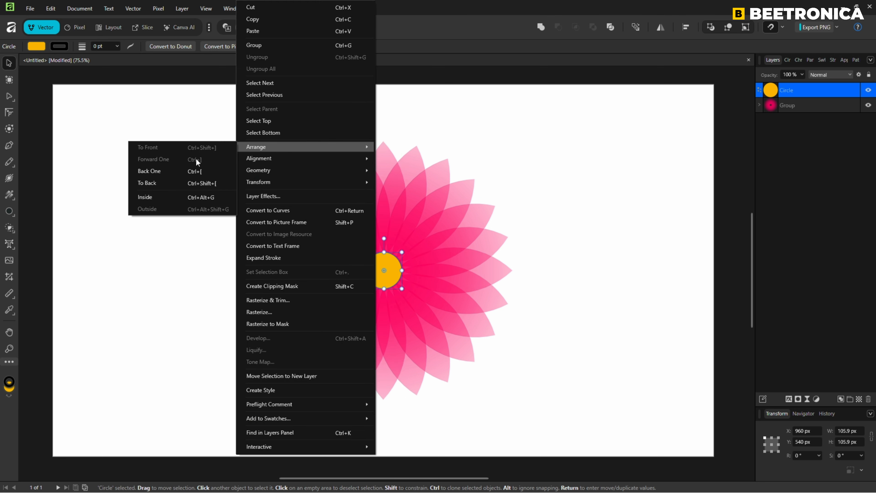
click(175, 183)
Step: Scale the petals and centre circle together to about 650 px wide and move them toward the upper part of the page
key(ctrl+a)
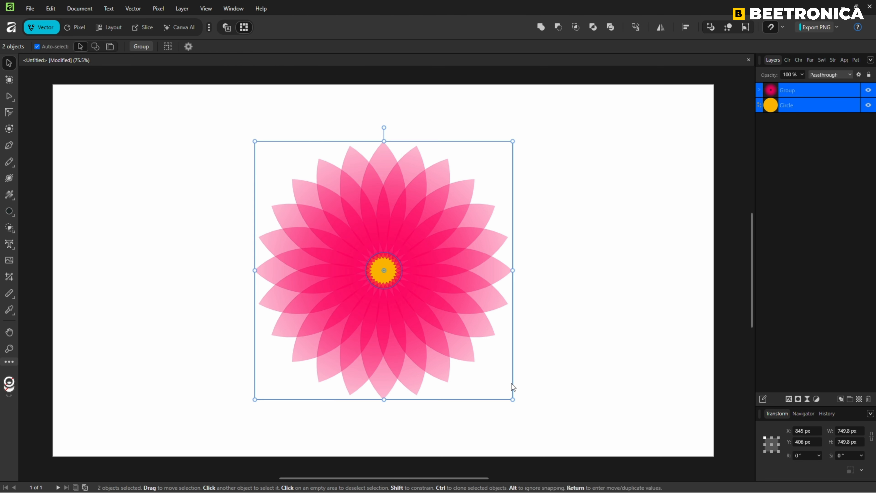
drag(512, 399, 490, 376)
drag(379, 334, 376, 301)
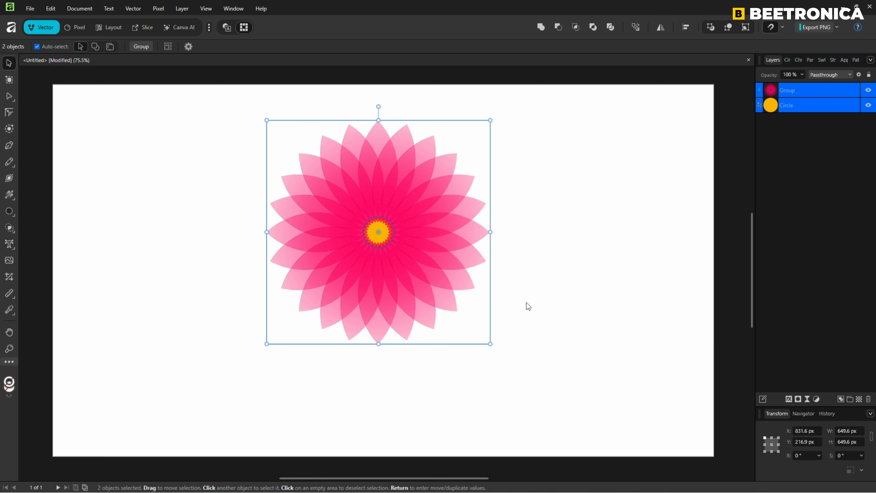
click(526, 302)
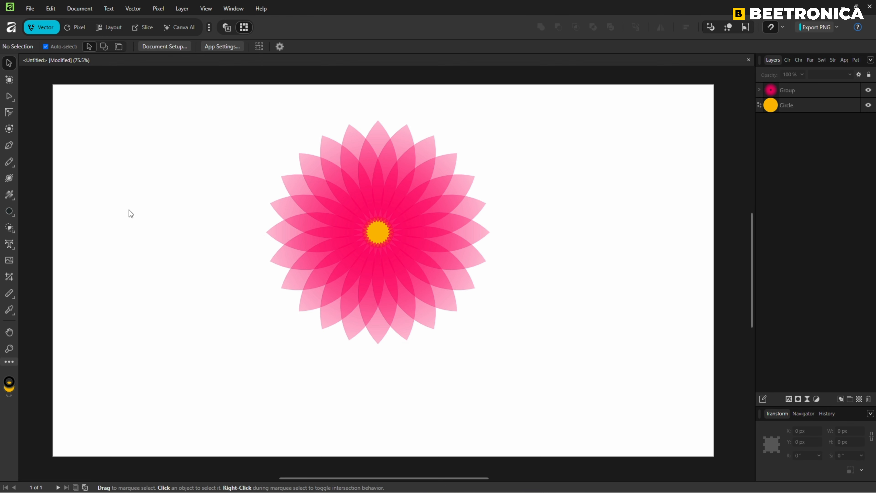
Step: Draw a straight stem line with the Pen tool from the flower's centre down to the page's bottom edge
click(9, 145)
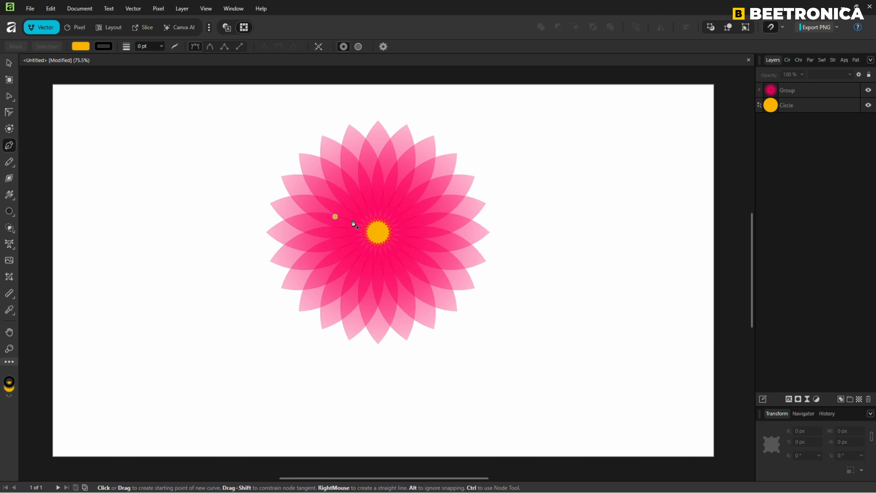
click(378, 232)
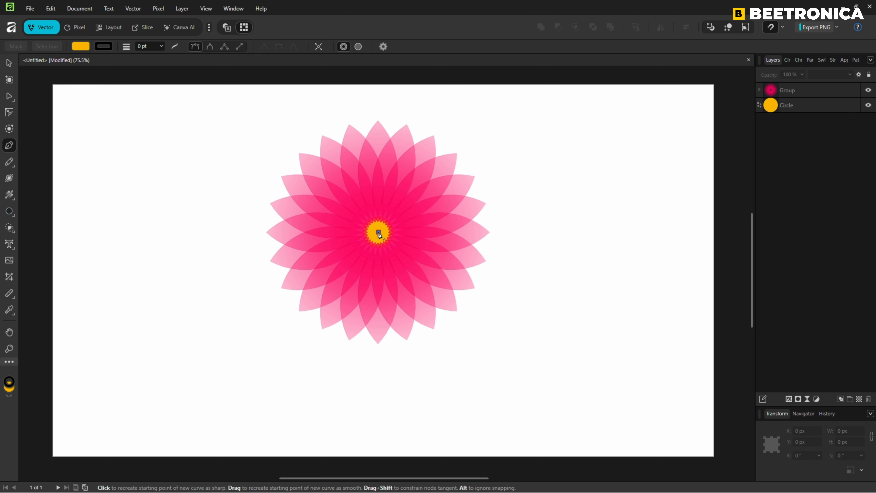
click(381, 455)
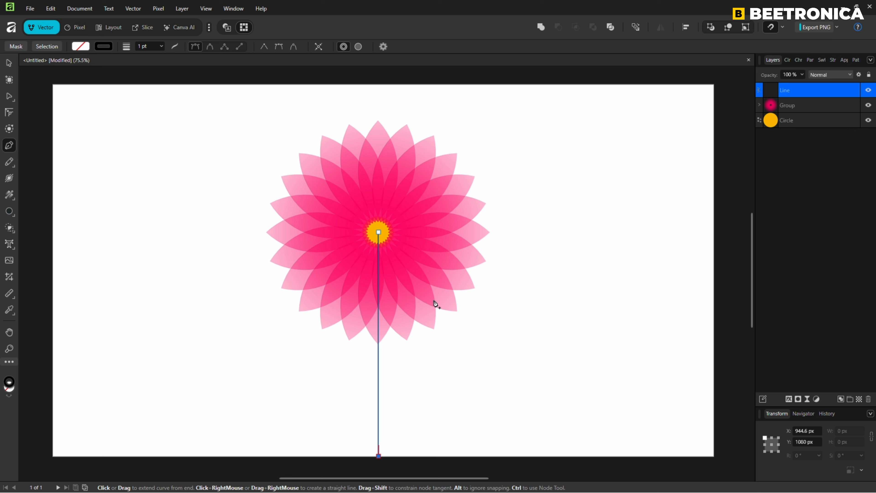
Step: Give the stem line a dark green stroke with a width of 10 pt
click(102, 47)
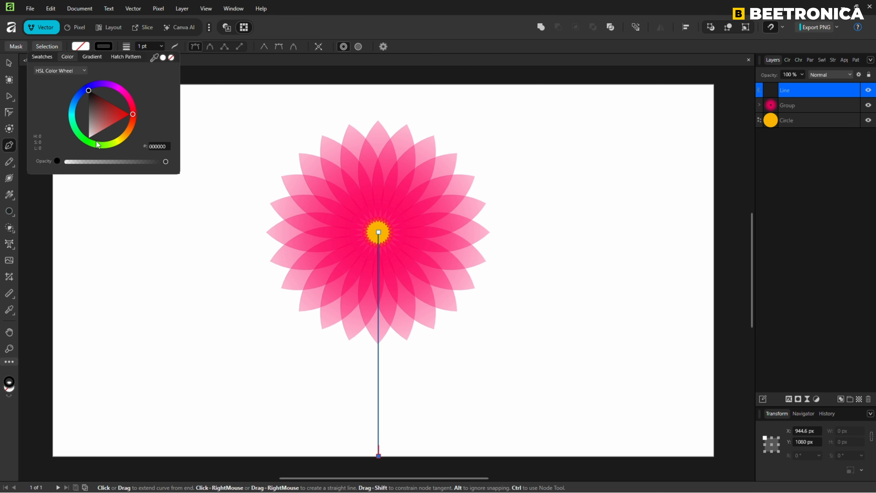
mouse_move(97, 143)
mouse_down()
mouse_move(106, 146)
mouse_move(110, 125)
mouse_move(120, 123)
mouse_up()
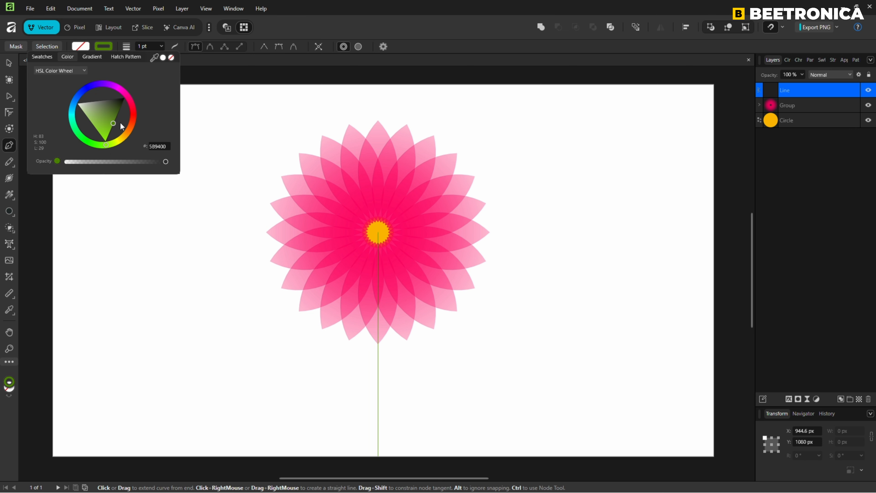
click(143, 47)
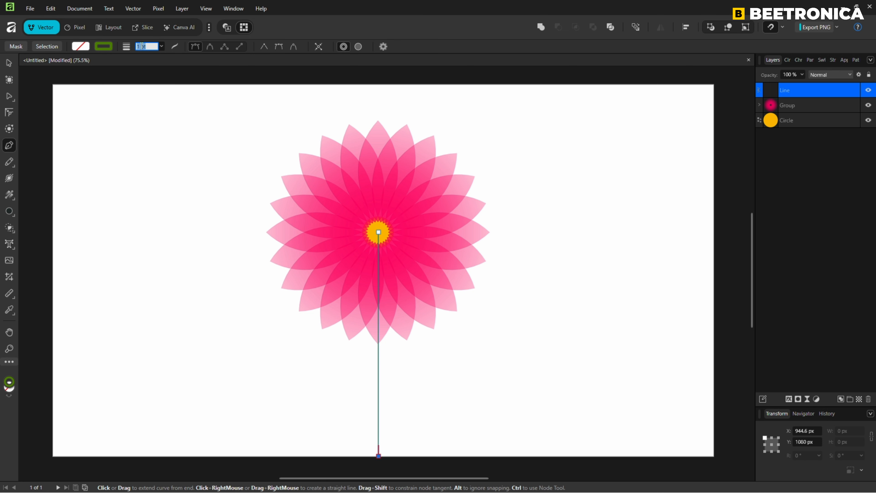
text(10)
key(Return)
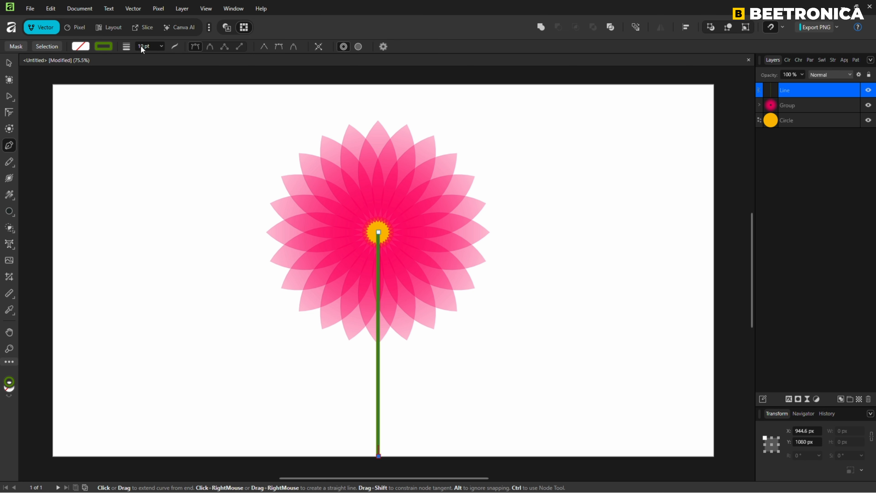
Step: Widen the stem's lower end to about 15.9 pt with the Stroke Width tool and bend the stem slightly to the left
click(10, 181)
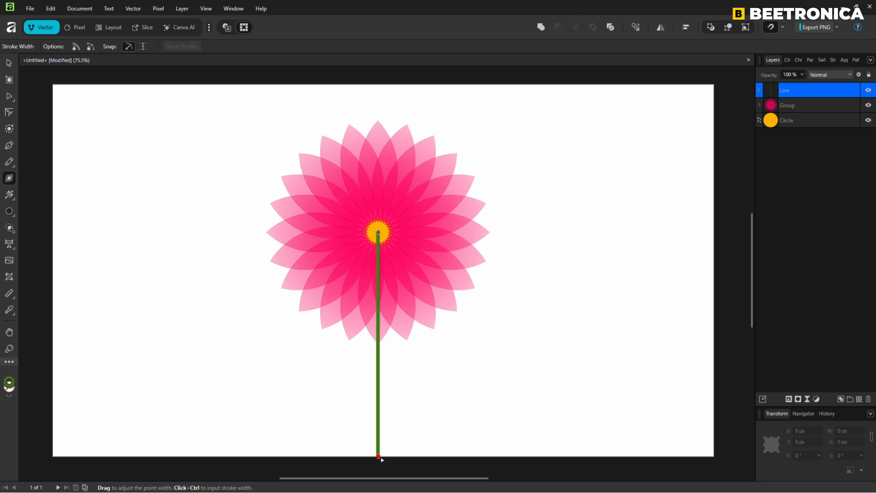
drag(381, 459, 382, 460)
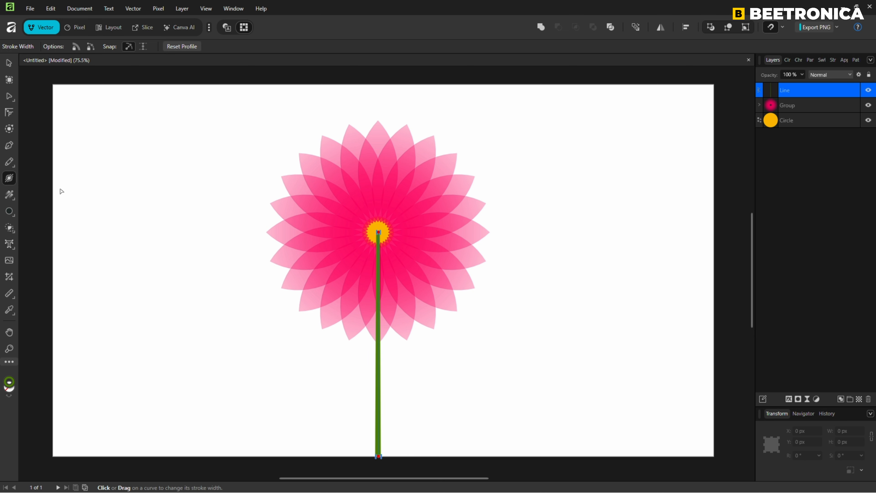
click(9, 97)
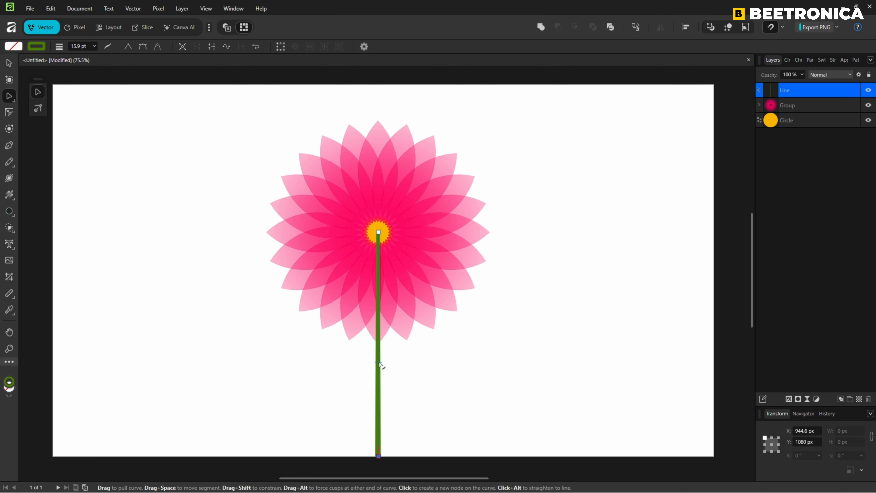
mouse_move(379, 365)
mouse_down()
mouse_move(368, 368)
mouse_move(371, 378)
mouse_up()
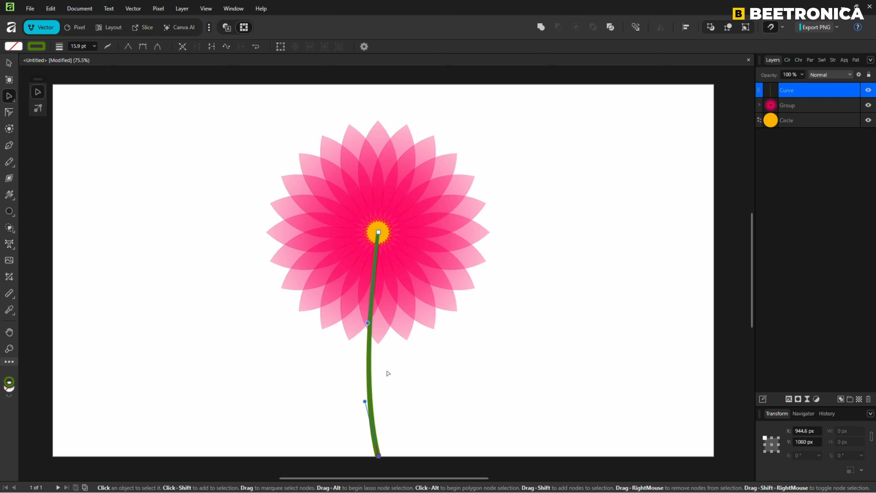
Step: Send the curved stem to the back behind the petals and centre circle, and clear the selection
right_click(368, 366)
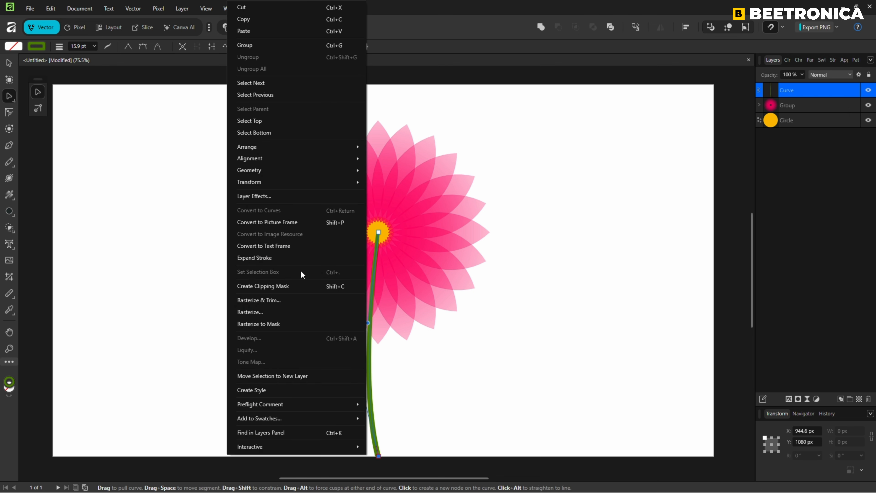
mouse_move(292, 148)
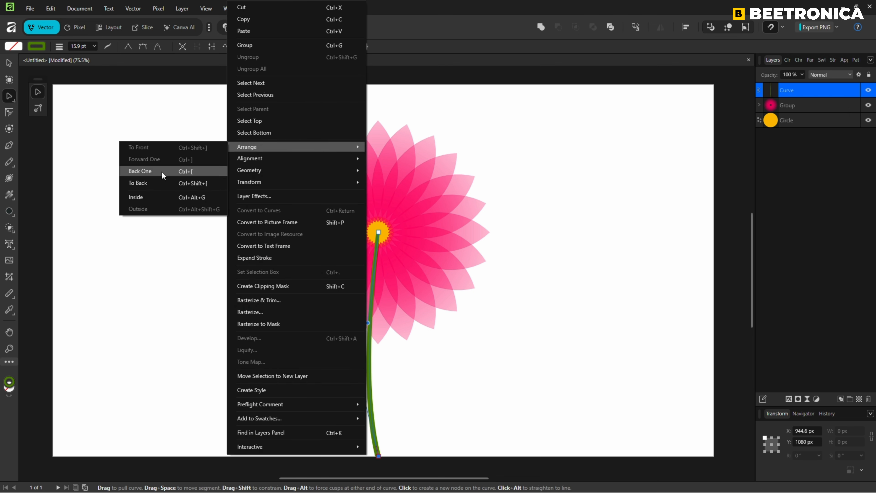
click(159, 182)
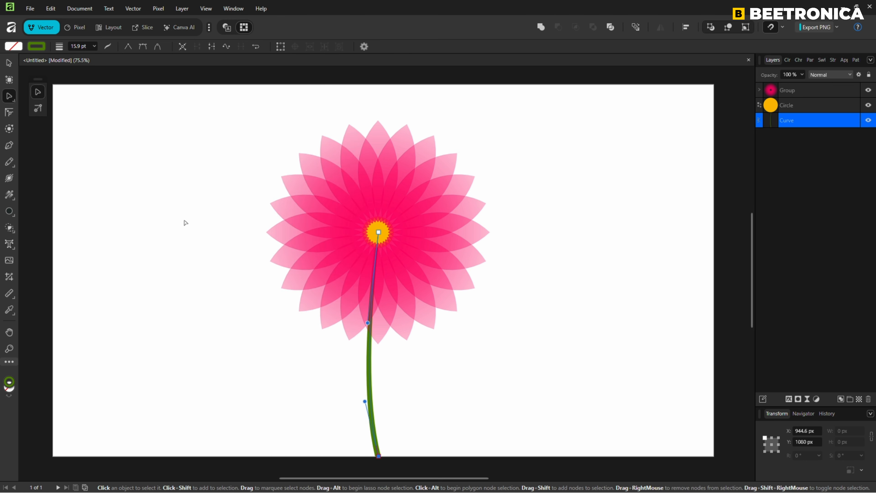
click(185, 223)
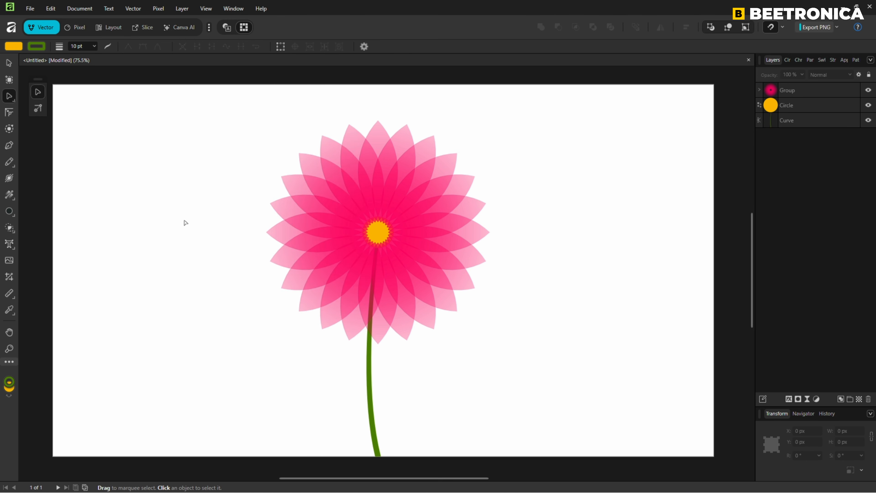